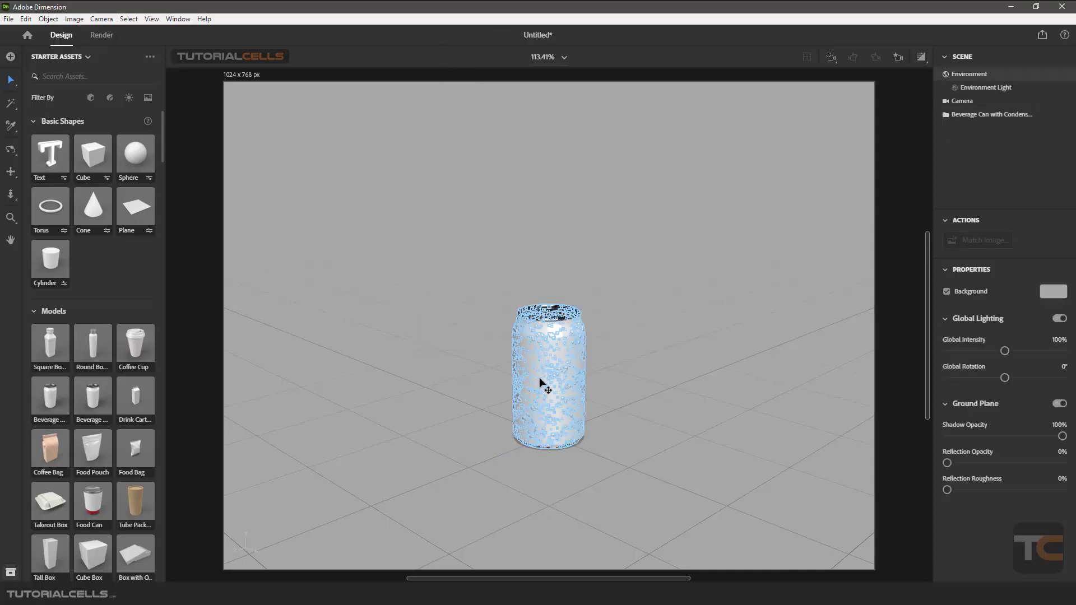
# Select the beverage can and move it along the X axis toward the back left of the scene.
pyautogui.click(542, 380)
pyautogui.moveTo(595, 459); pyautogui.dragTo(348, 361)
# Add the Coffee Cup model to the scene and move it along the Z axis to about -34.9 cm.
pyautogui.moveTo(130, 348); pyautogui.dragTo(504, 380)
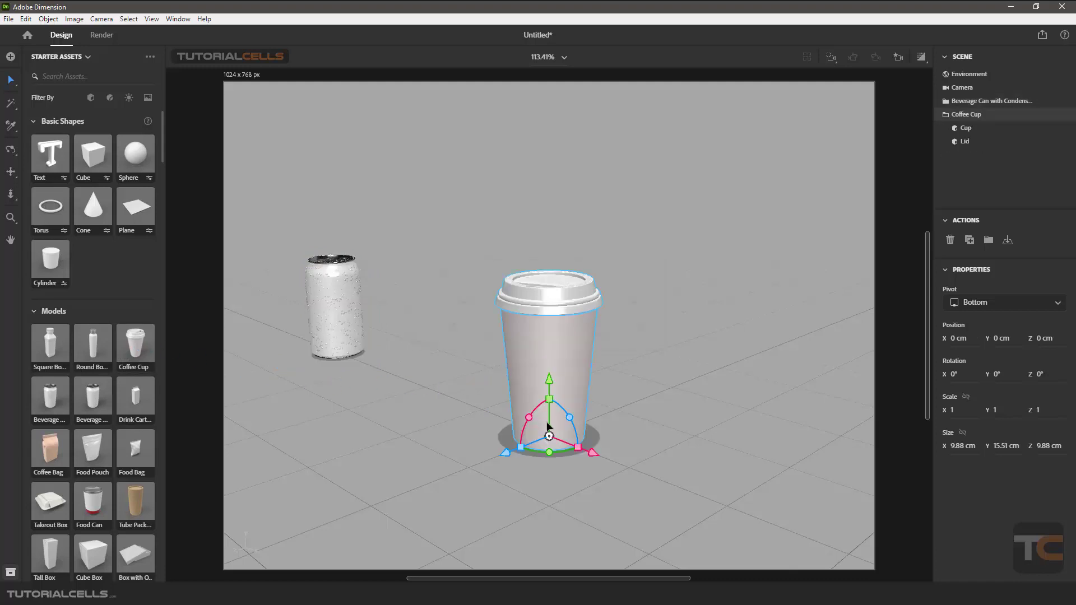
pyautogui.moveTo(504, 458); pyautogui.dragTo(710, 371)
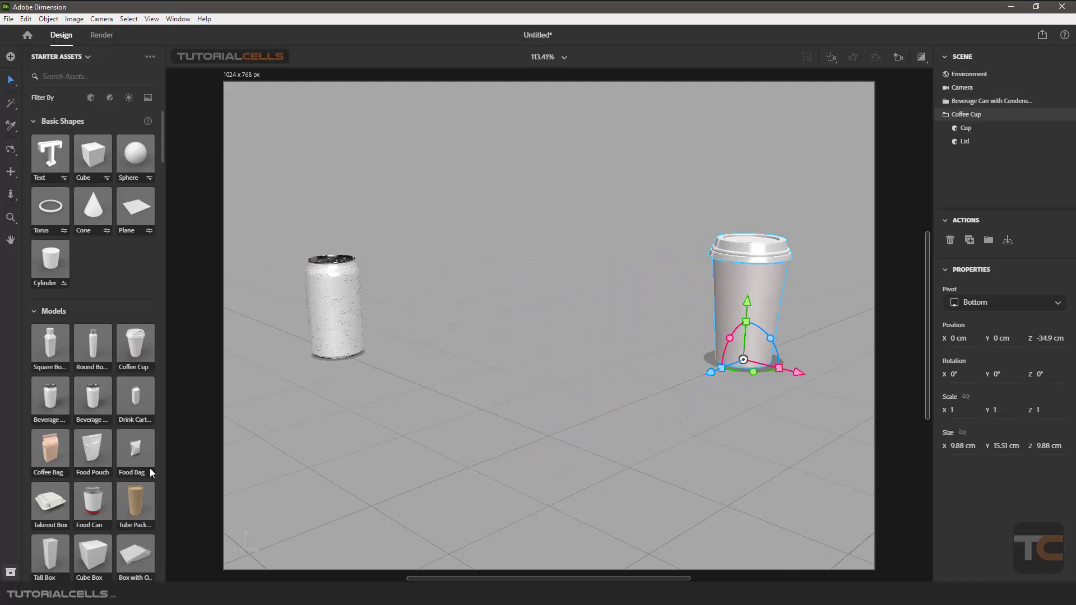
# Add the Food Can model and place it between the other two models at about X -9.9 cm, Z -10.5 cm.
pyautogui.moveTo(95, 497); pyautogui.dragTo(553, 421)
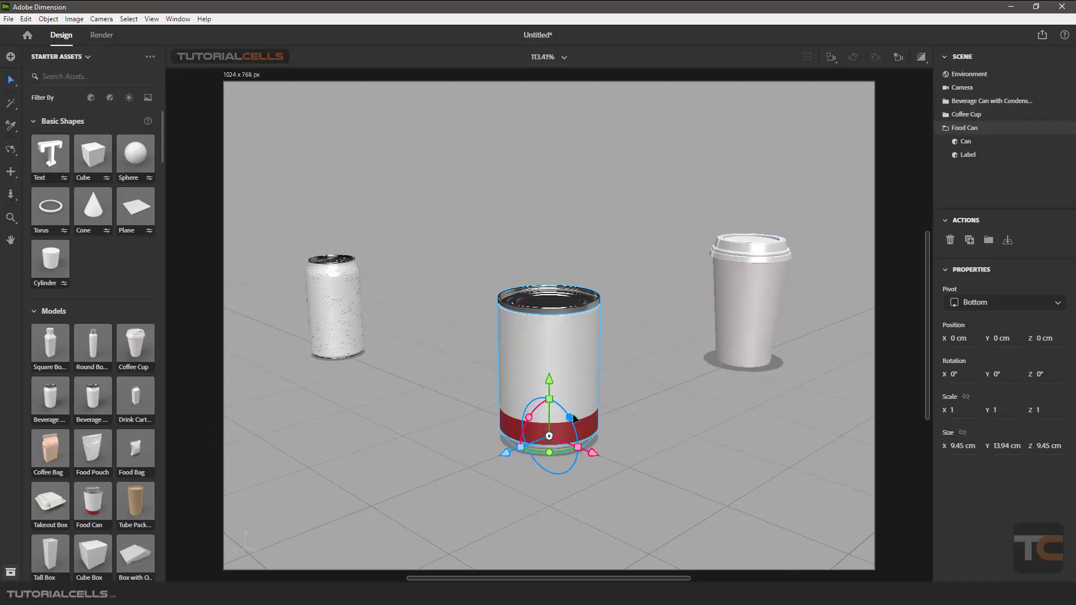
pyautogui.moveTo(447, 405); pyautogui.dragTo(518, 450, button='right')
pyautogui.moveTo(600, 430); pyautogui.dragTo(473, 365)
# Add the Tied String Box model and move it along the X axis to about 40.2 cm.
pyautogui.scroll(-3, 106, 499)
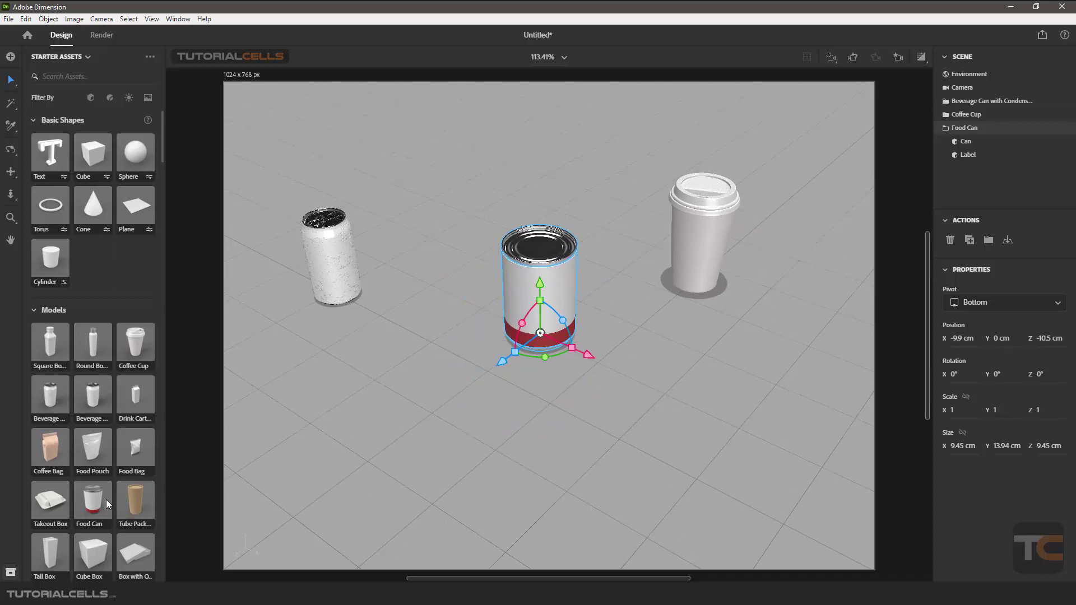
pyautogui.scroll(-2, 331, 384)
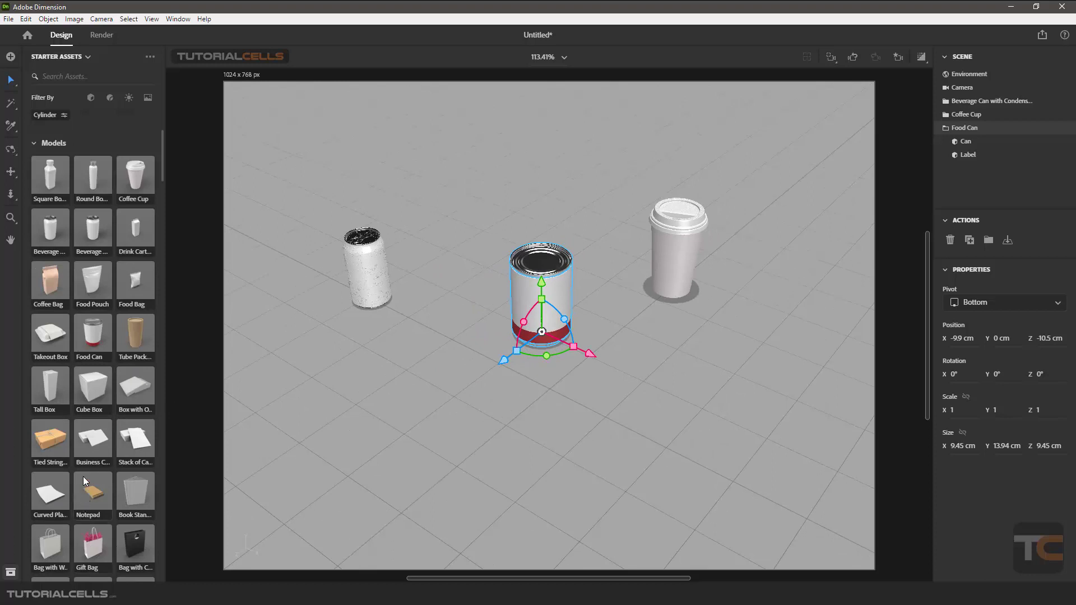
pyautogui.click(51, 441)
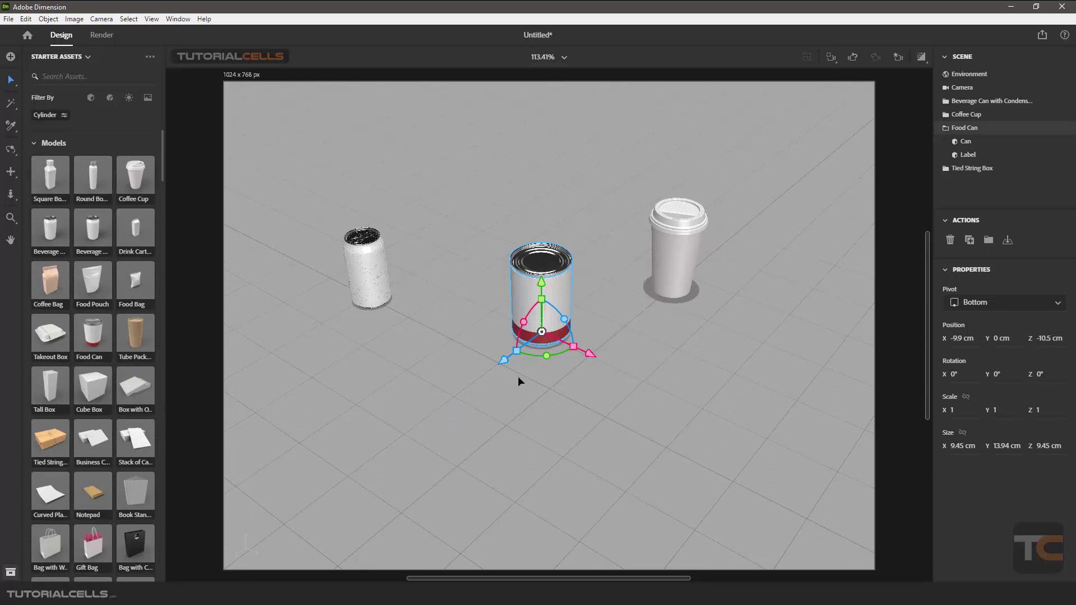
pyautogui.scroll(-3, 555, 370)
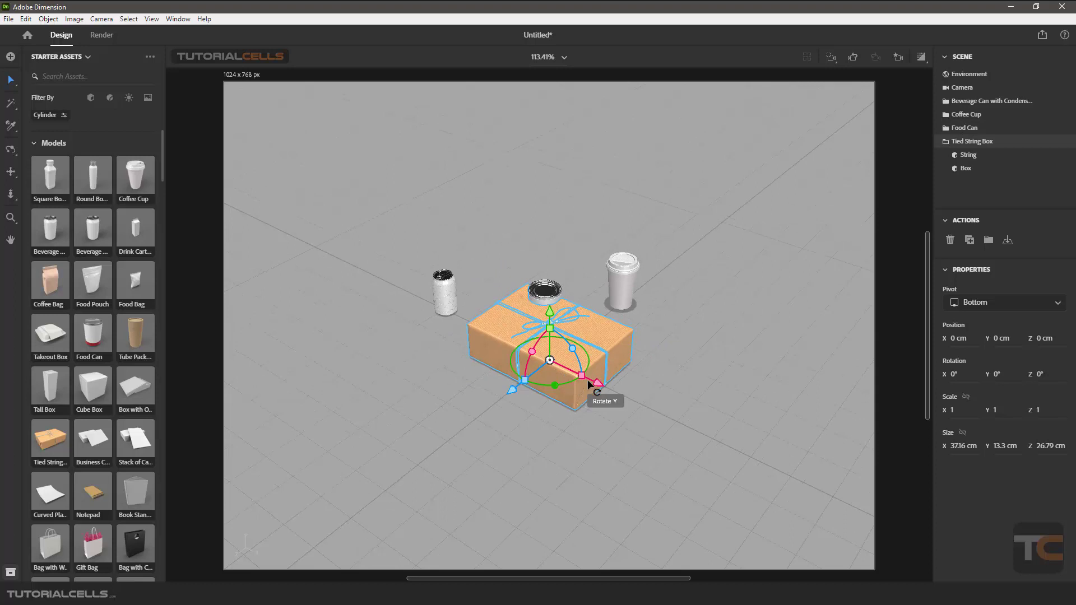
pyautogui.moveTo(589, 383); pyautogui.dragTo(714, 439)
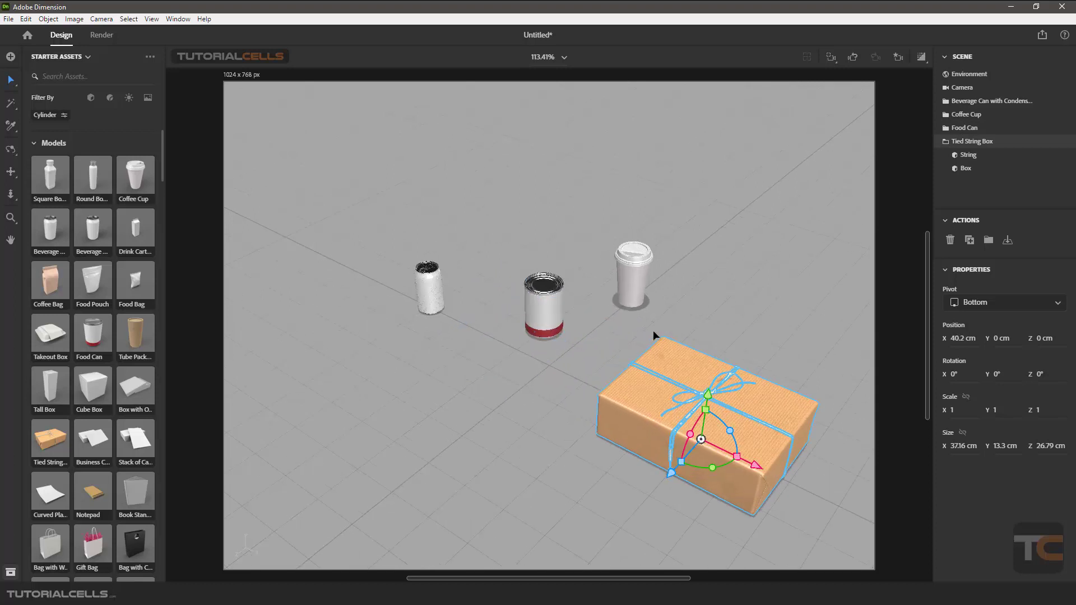
# Select the box, coffee cup, food can and beverage can together, move them along X to about 2.6 cm, and clear the selection.
pyautogui.keyDown('shift'); pyautogui.click(641, 281); pyautogui.keyUp('shift')
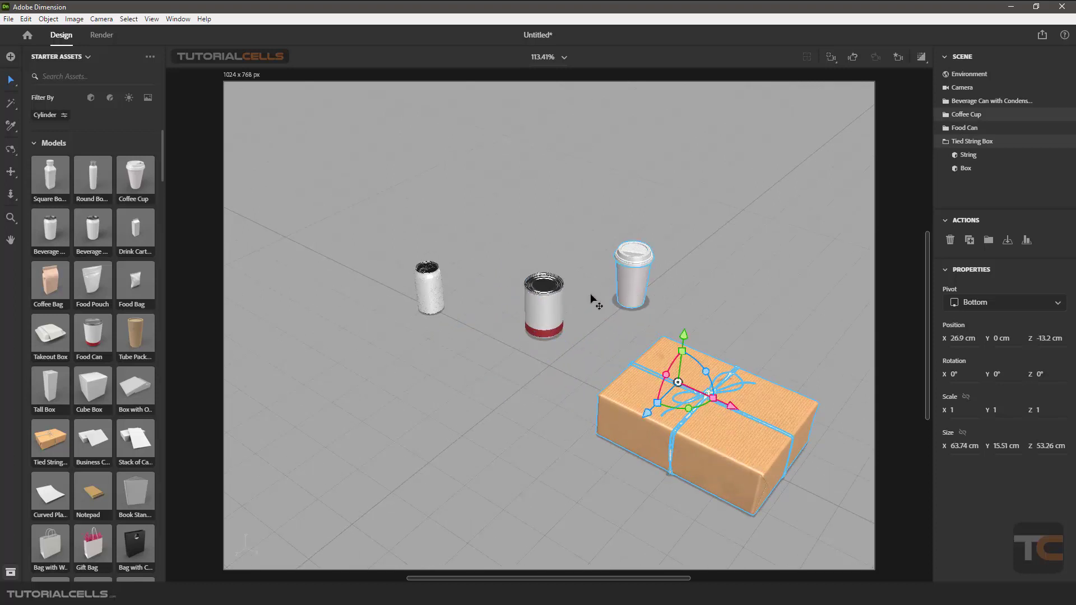
pyautogui.keyDown('shift'); pyautogui.click(544, 307); pyautogui.keyUp('shift')
pyautogui.keyDown('shift'); pyautogui.click(424, 292); pyautogui.keyUp('shift')
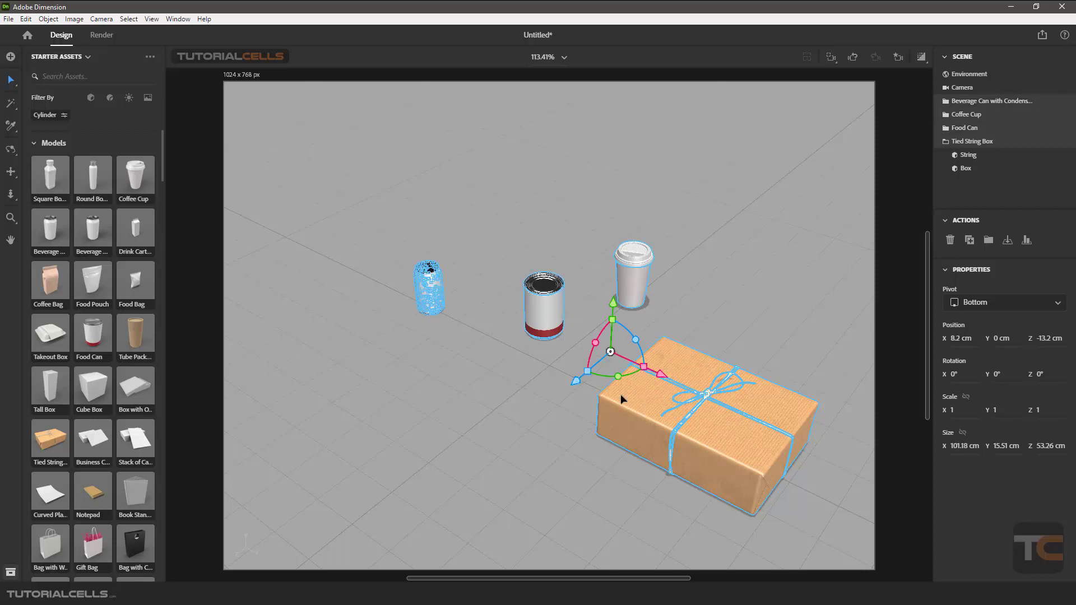
pyautogui.moveTo(681, 393); pyautogui.dragTo(644, 369)
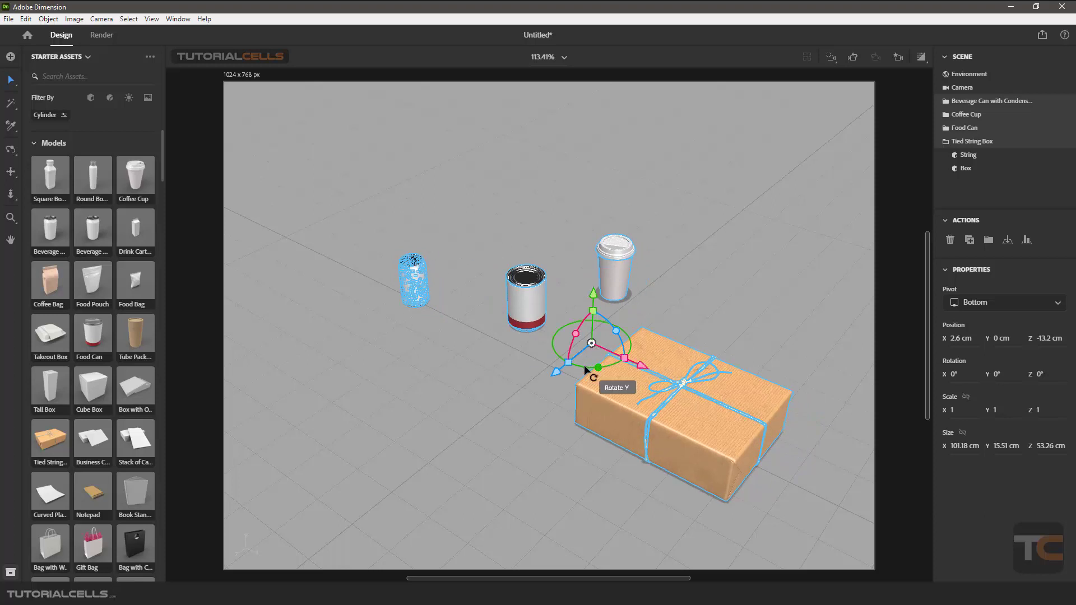
pyautogui.moveTo(599, 367); pyautogui.dragTo(581, 373)
pyautogui.click(297, 202)
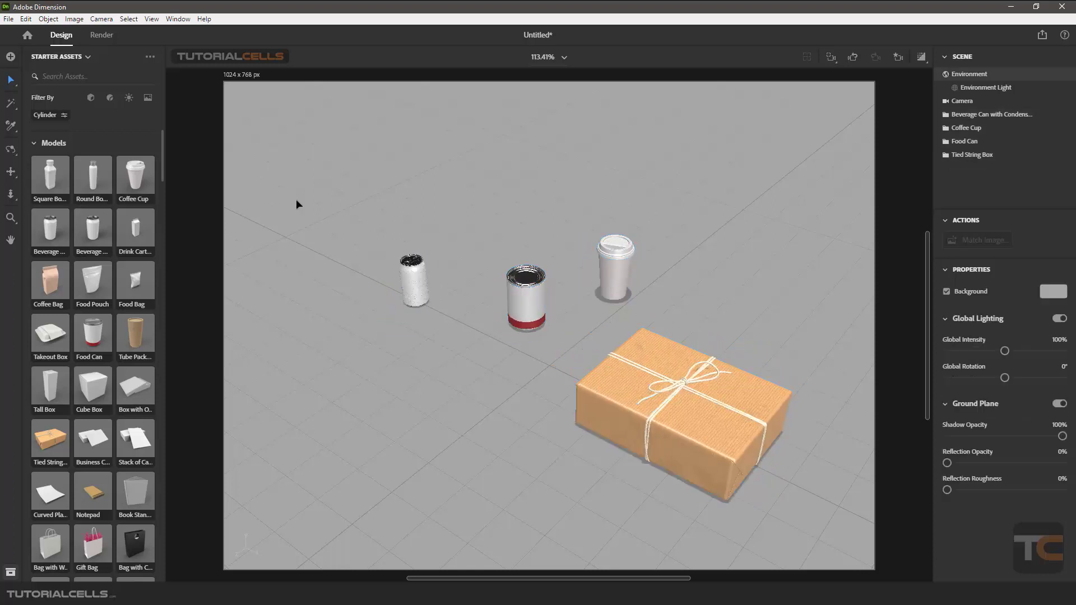
# Select the coffee cup, food can and beverage can together with the Select tool.
pyautogui.click(17, 85)
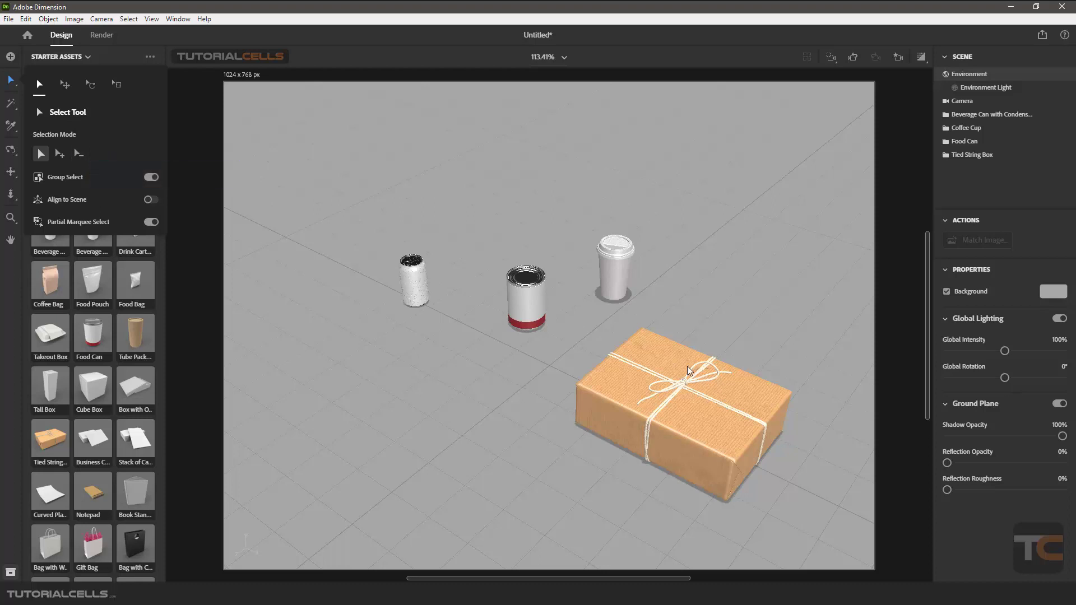
pyautogui.click(615, 272)
pyautogui.keyDown('shift'); pyautogui.click(526, 303); pyautogui.keyUp('shift')
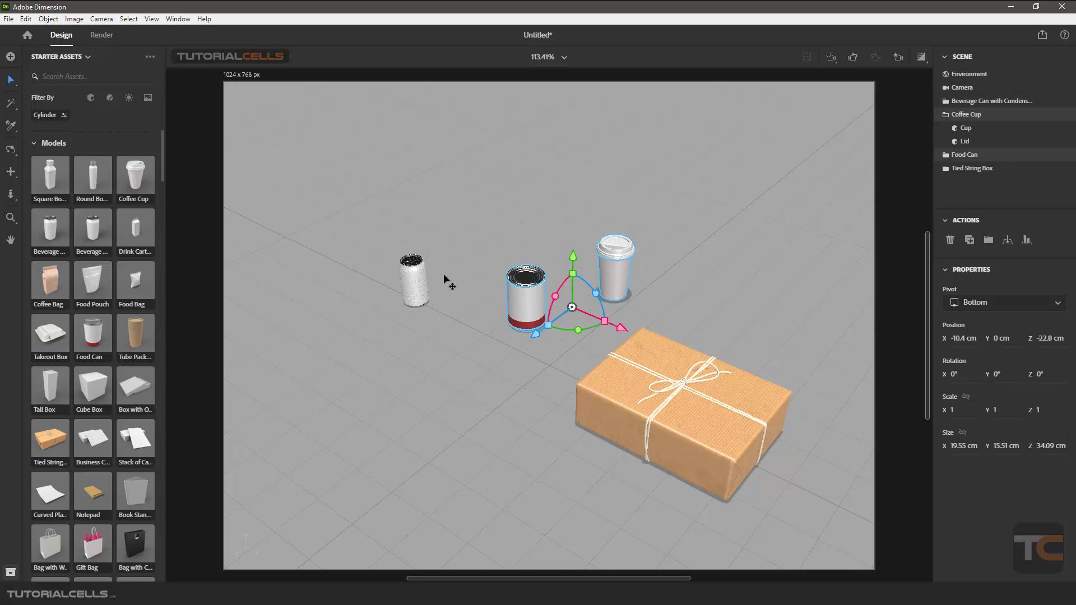
pyautogui.keyDown('shift'); pyautogui.click(421, 273); pyautogui.keyUp('shift')
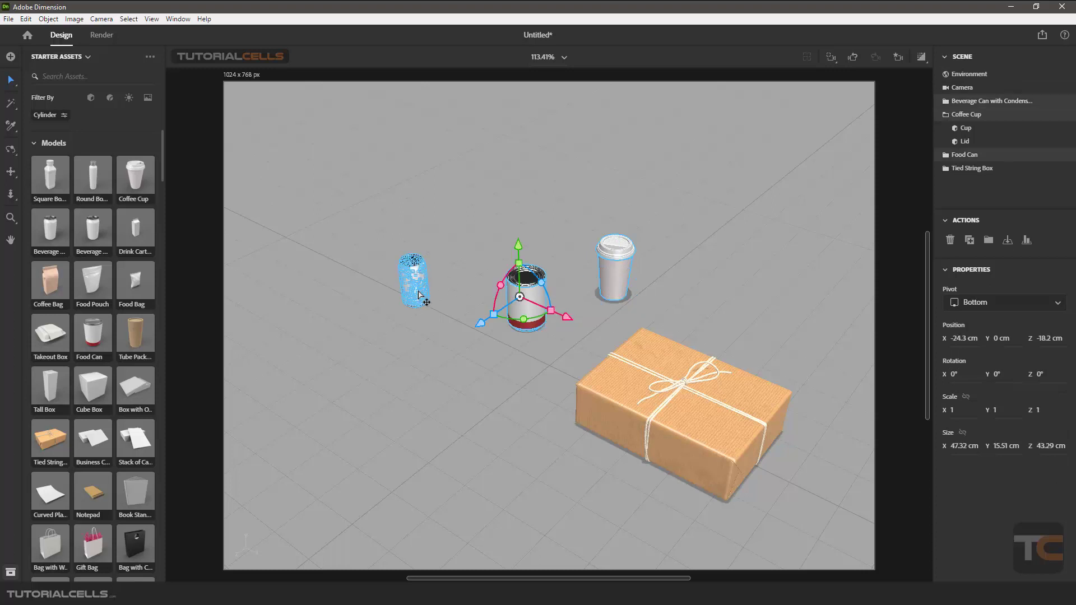
# Select the beverage can's inner Can part, add the food can and coffee cup to the selection, and deselect everything.
pyautogui.doubleClick(420, 295)
pyautogui.keyDown('shift'); pyautogui.click(531, 308); pyautogui.keyUp('shift')
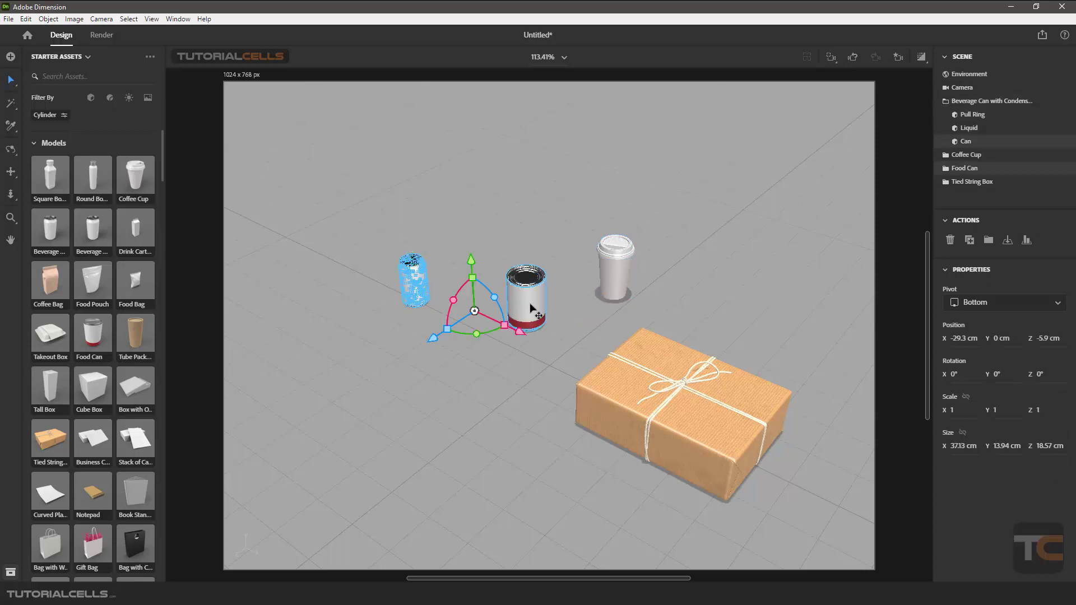
pyautogui.keyDown('shift'); pyautogui.click(615, 273); pyautogui.keyUp('shift')
pyautogui.keyDown('shift'); pyautogui.click(673, 364); pyautogui.keyUp('shift')
pyautogui.keyDown('shift'); pyautogui.click(673, 364); pyautogui.keyUp('shift')
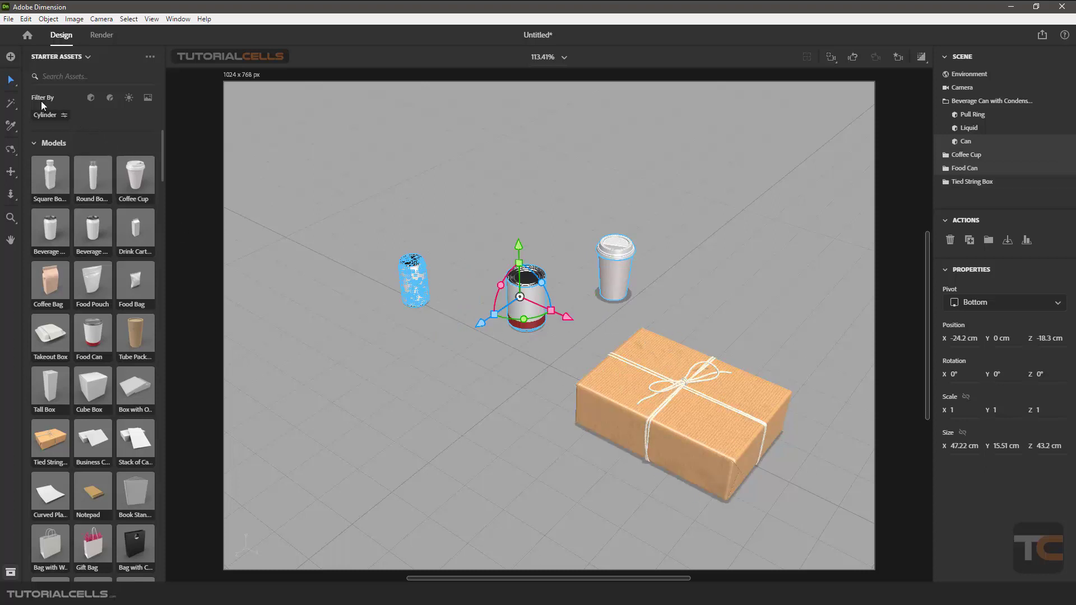
pyautogui.click(12, 83)
pyautogui.scroll(3, 627, 307)
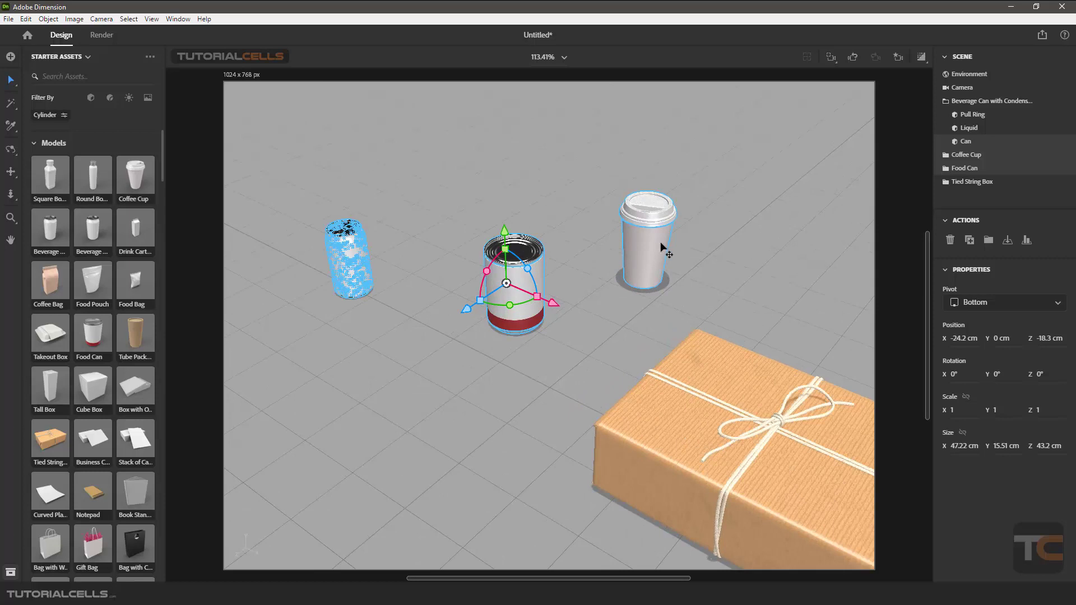
pyautogui.click(744, 245)
# Select the coffee cup up close, undo the slight nudge made to it, and deselect it.
pyautogui.moveTo(737, 269); pyautogui.dragTo(585, 389, button='middle')
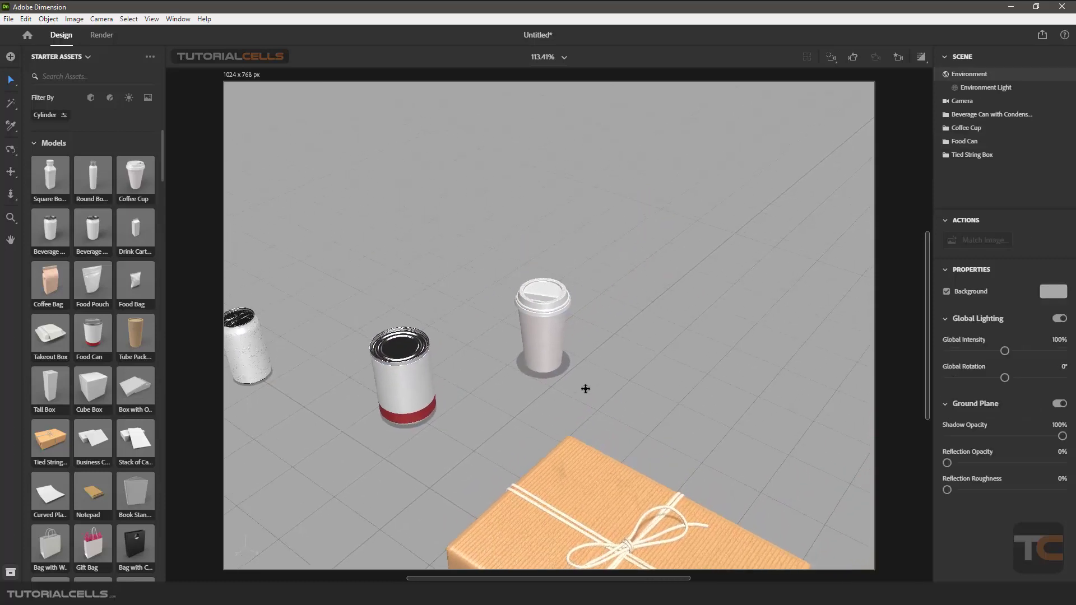
pyautogui.scroll(10, 567, 314)
pyautogui.click(531, 317)
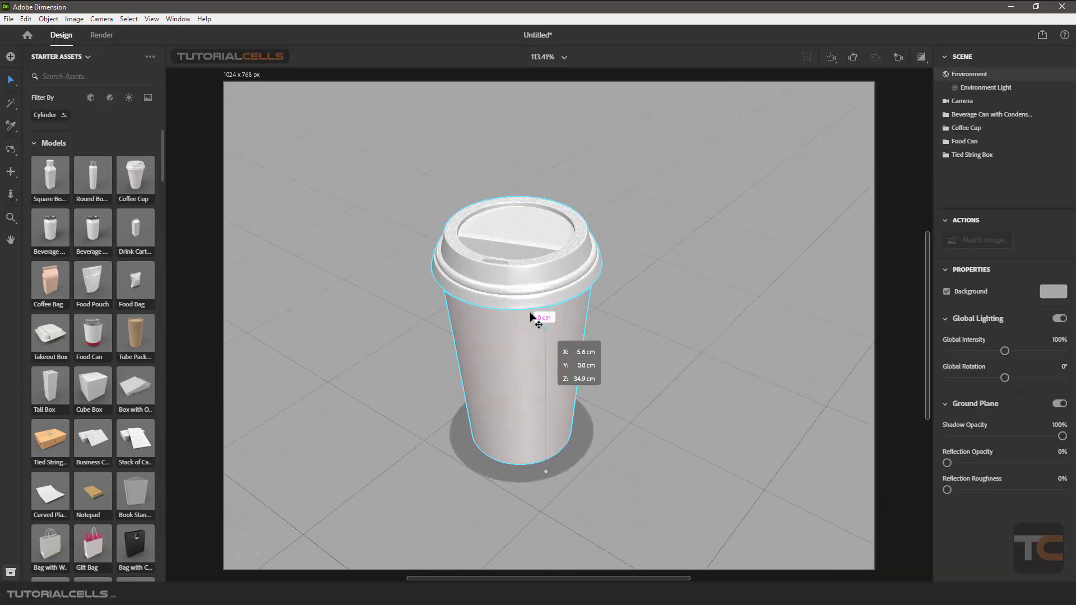
pyautogui.moveTo(530, 312); pyautogui.dragTo(532, 314)
pyautogui.hotkey('ctrl', 'z')
pyautogui.moveTo(555, 331); pyautogui.dragTo(699, 267, button='right')
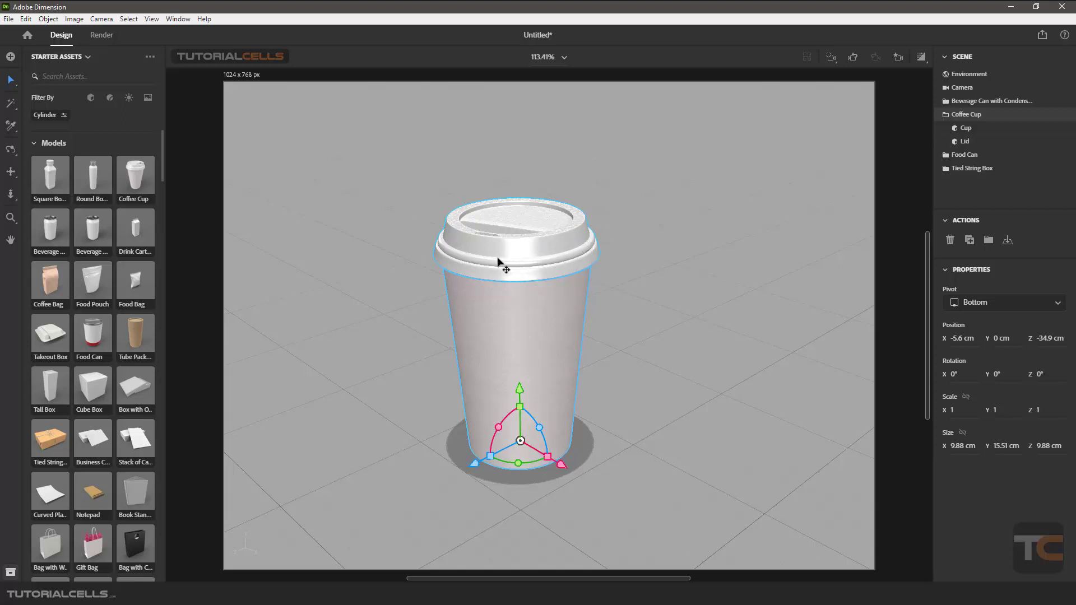
pyautogui.click(703, 281)
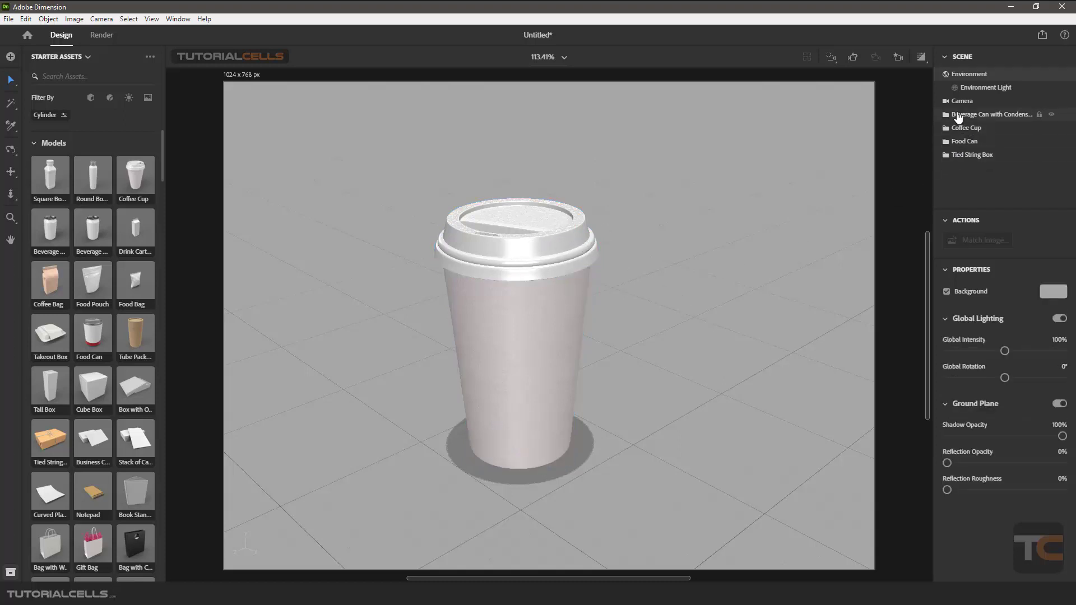
# Expand the Coffee Cup group in the scene list and move the whole cup along X to about -6.6 cm.
pyautogui.click(947, 129)
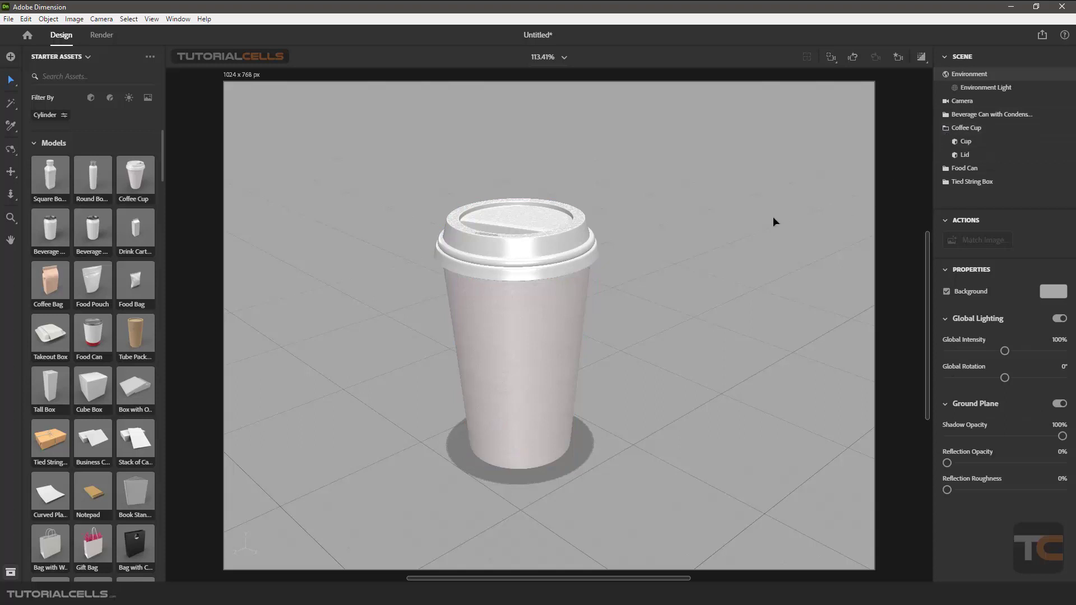
pyautogui.click(523, 385)
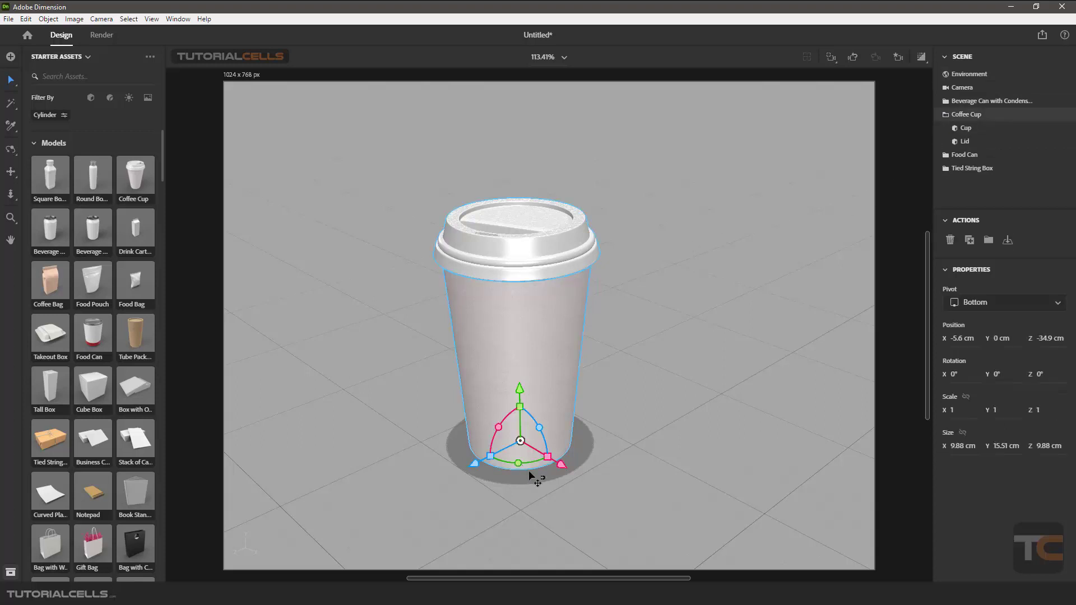
pyautogui.moveTo(565, 470); pyautogui.dragTo(552, 429)
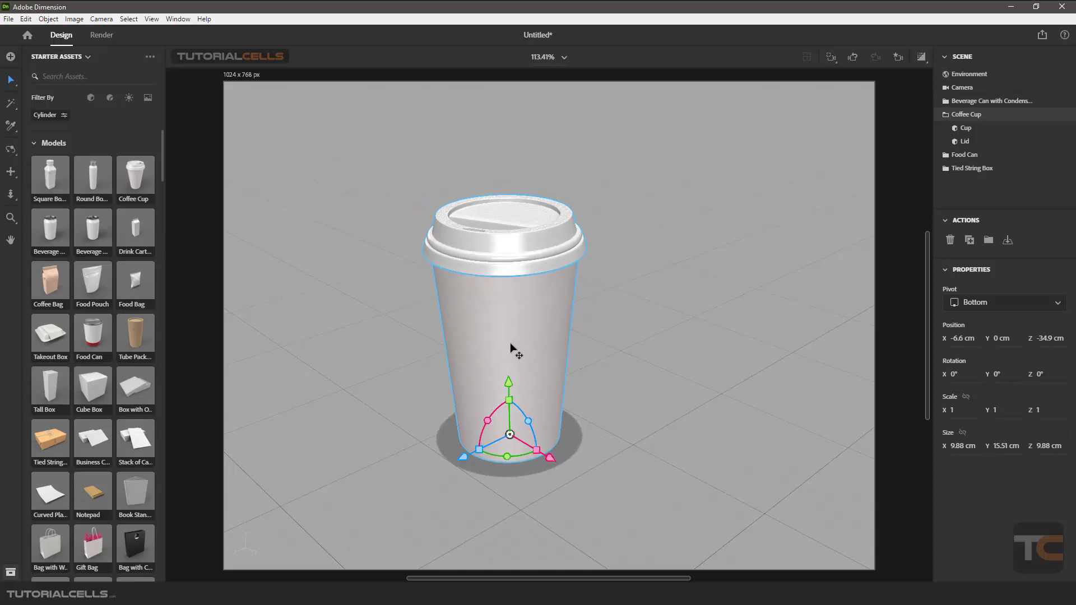
# Turn off Group Select, try moving only the cup body along X without its lid, and undo the move.
pyautogui.click(11, 80)
pyautogui.click(614, 362)
pyautogui.click(551, 362)
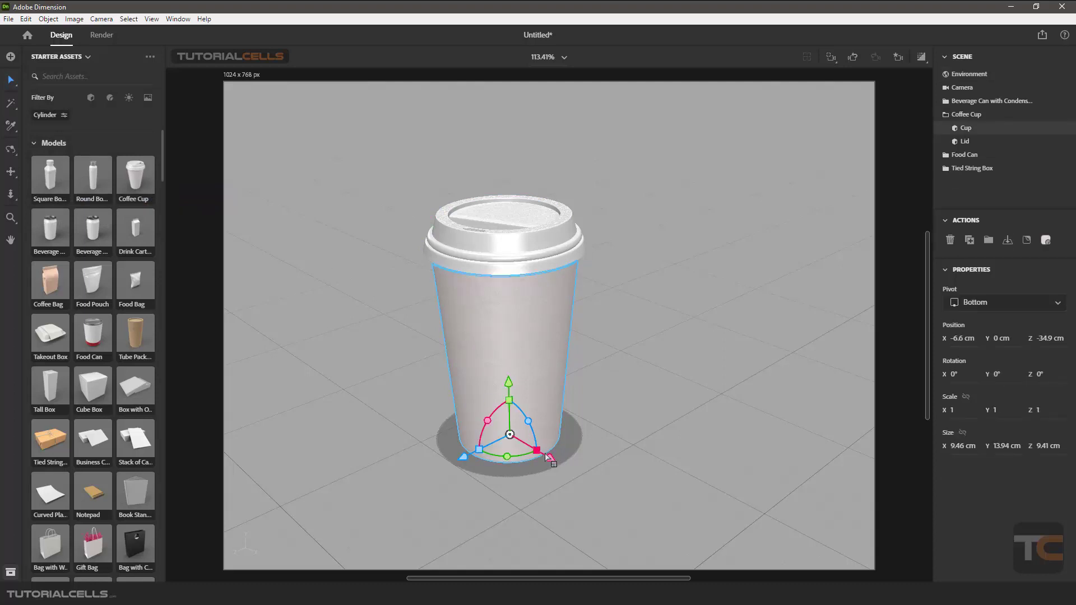
pyautogui.moveTo(552, 459); pyautogui.dragTo(506, 443)
pyautogui.hotkey('ctrl', 'z')
# Turn Group Select back on and deselect the cup body.
pyautogui.moveTo(18, 90)
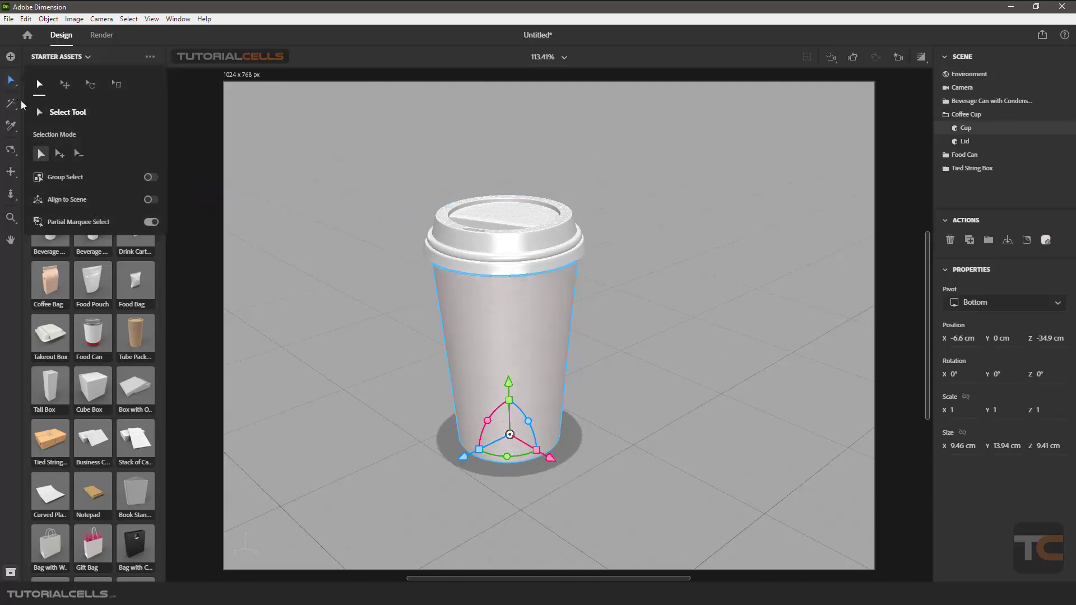
pyautogui.click(150, 177)
pyautogui.click(627, 359)
# Select the whole coffee cup, raise it to about Y 3.8 cm and tilt it about 28° around the Z axis.
pyautogui.click(541, 353)
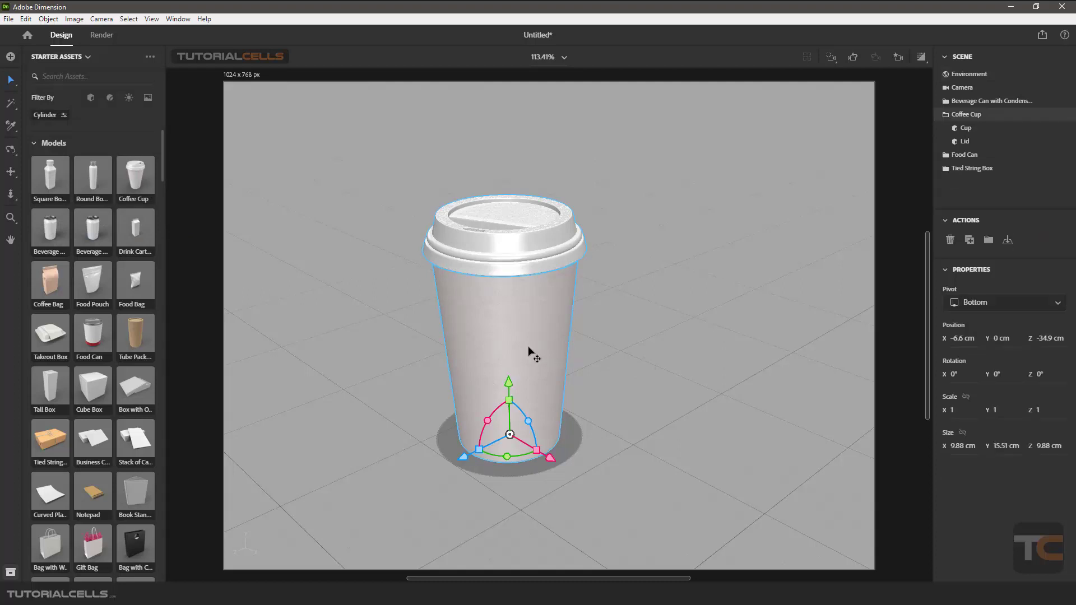
pyautogui.moveTo(512, 386); pyautogui.dragTo(550, 389)
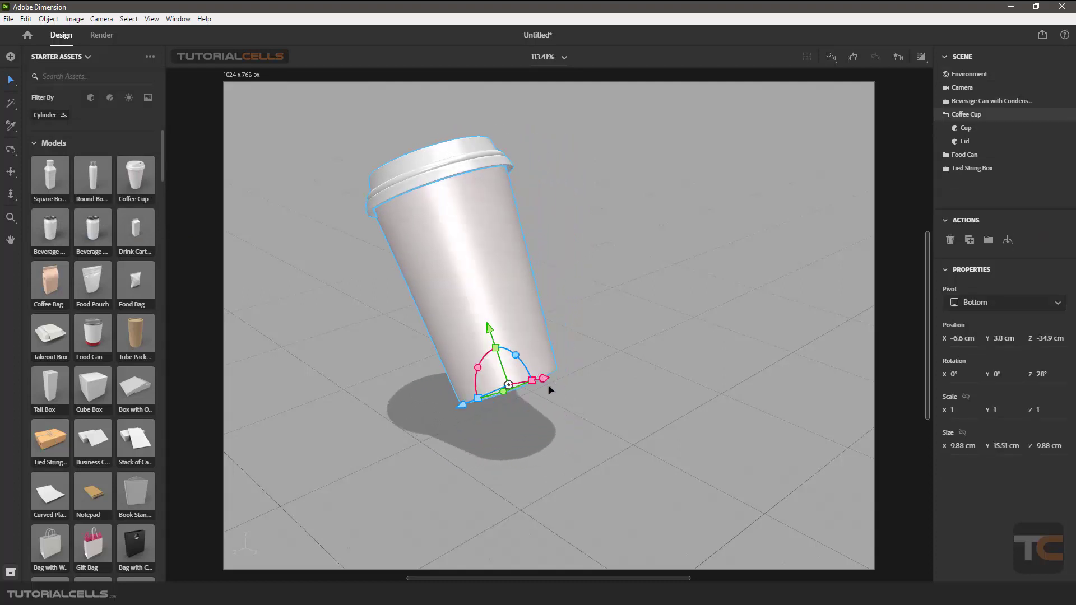
pyautogui.moveTo(546, 409); pyautogui.dragTo(523, 389, button='right')
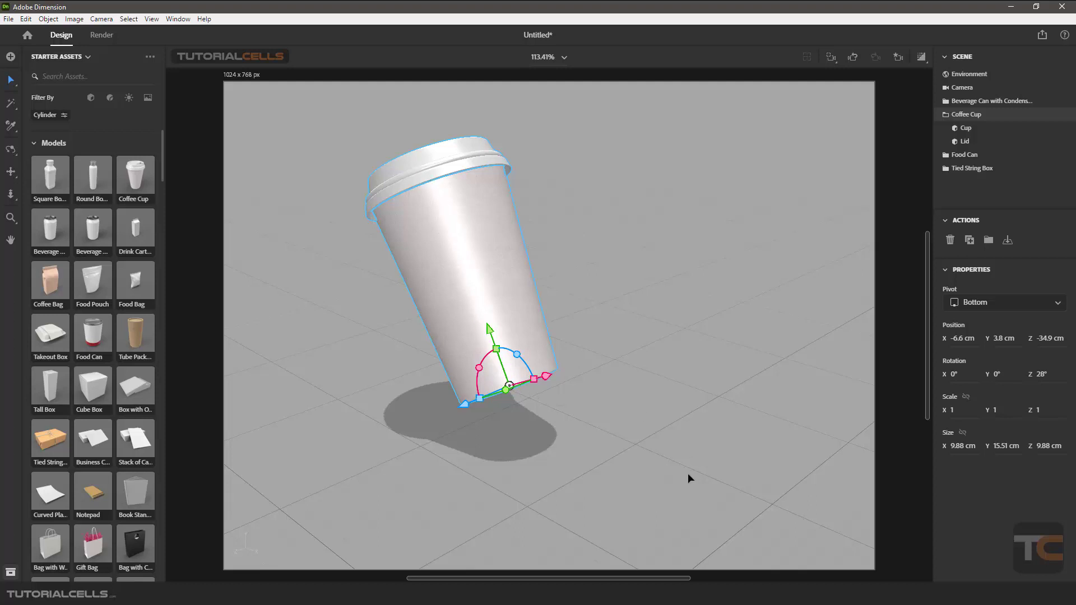
# Turn on Align to Scene and lift the tilted coffee cup straight up to about Y 8.1 cm.
pyautogui.click(17, 85)
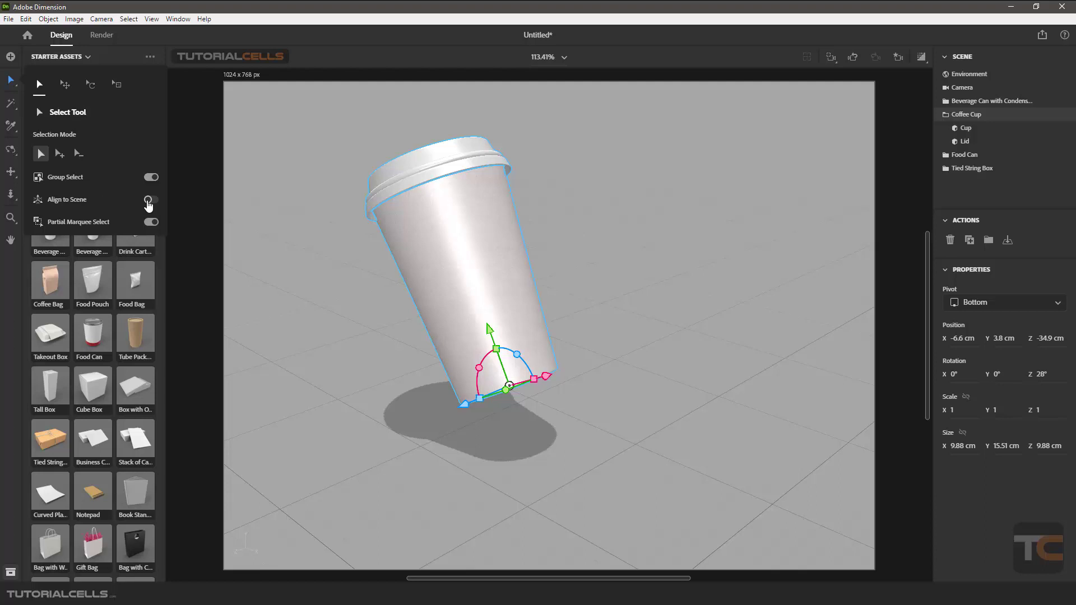
pyautogui.click(149, 201)
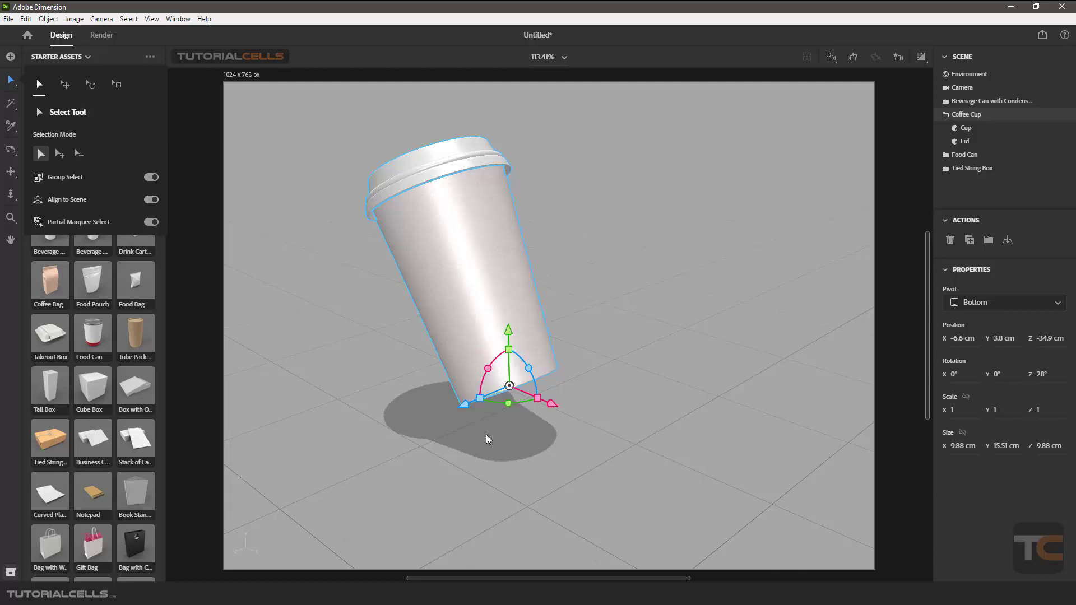
pyautogui.moveTo(486, 433); pyautogui.dragTo(513, 381, button='right')
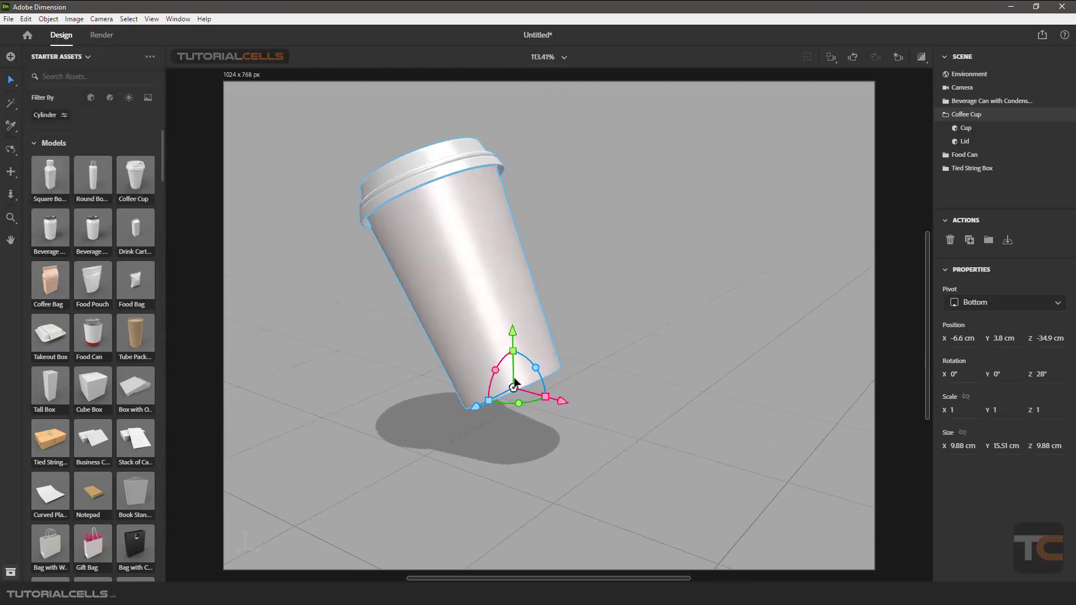
pyautogui.moveTo(514, 336); pyautogui.dragTo(520, 270)
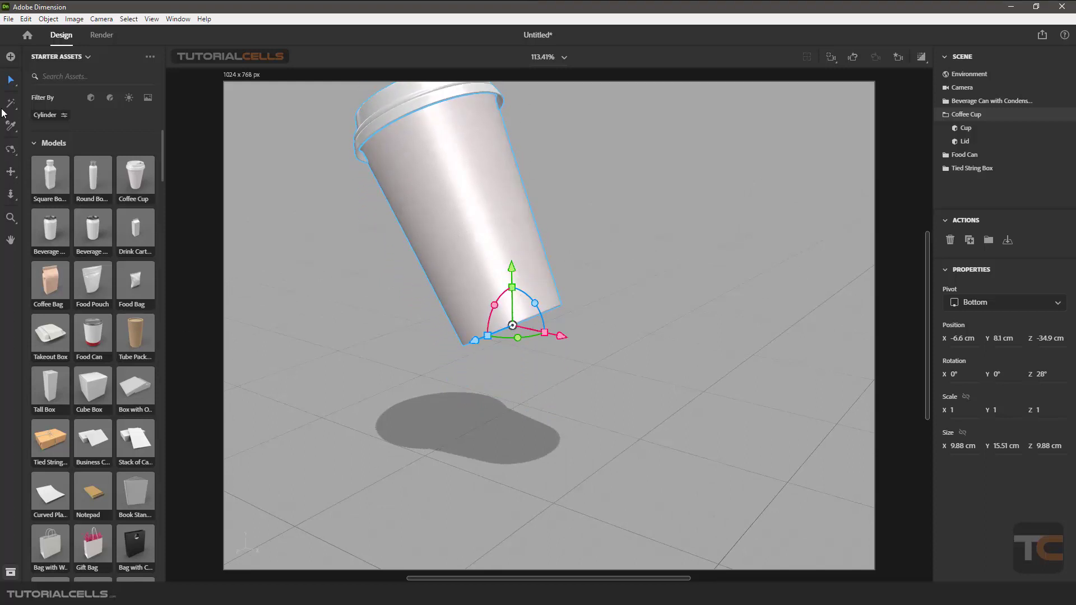
pyautogui.moveTo(13, 87)
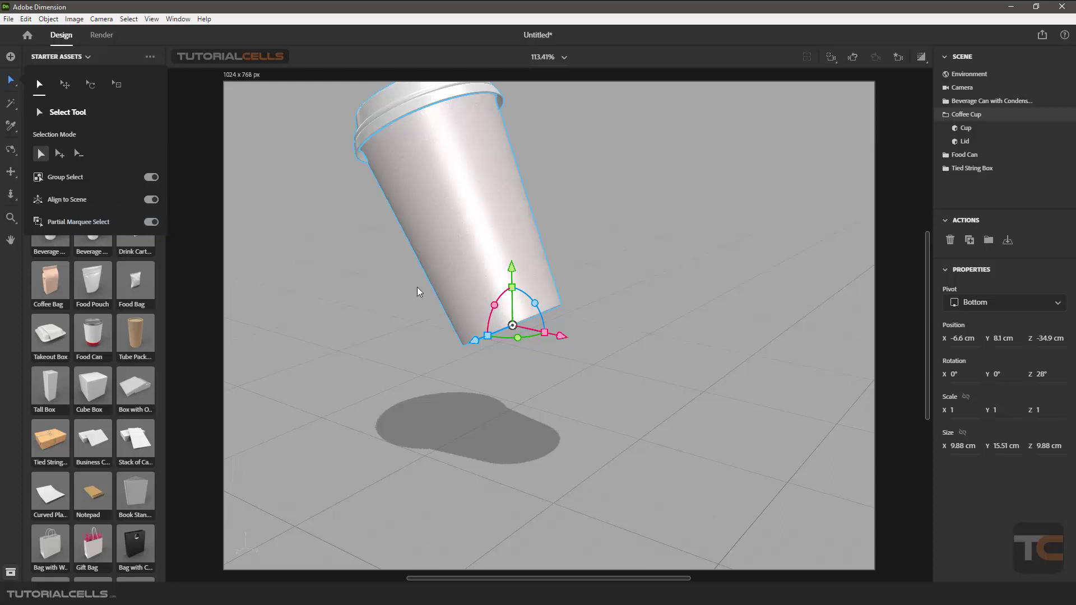
# Turn off Align to Scene and slide the tilted coffee cup down its own Y axis to about X -5.1, Y 5.1 cm.
pyautogui.press("'")
pyautogui.press("'")
pyautogui.press("'")
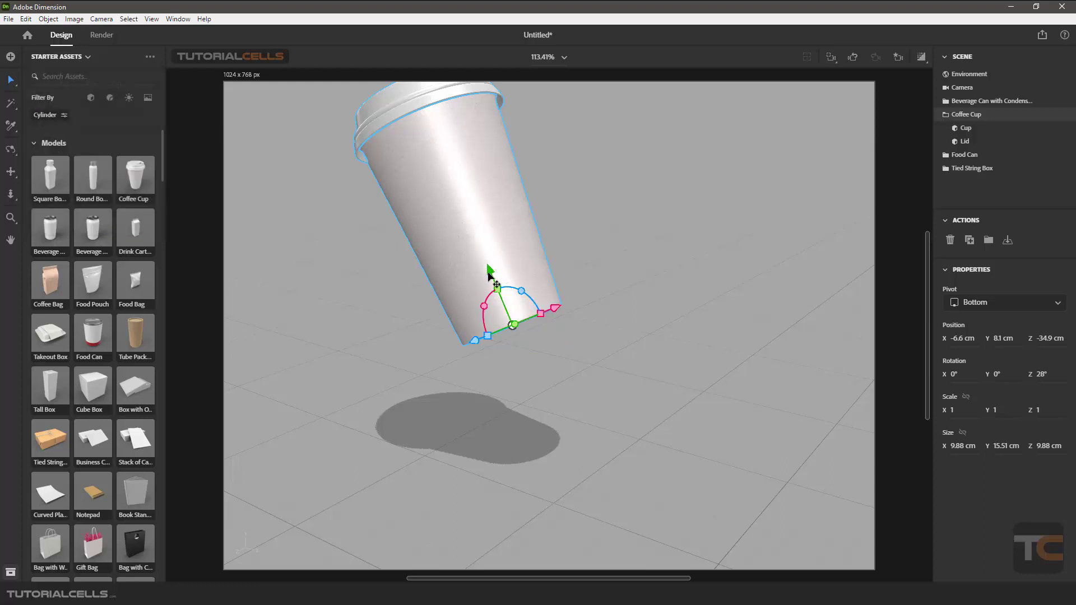
pyautogui.moveTo(489, 272); pyautogui.dragTo(533, 318)
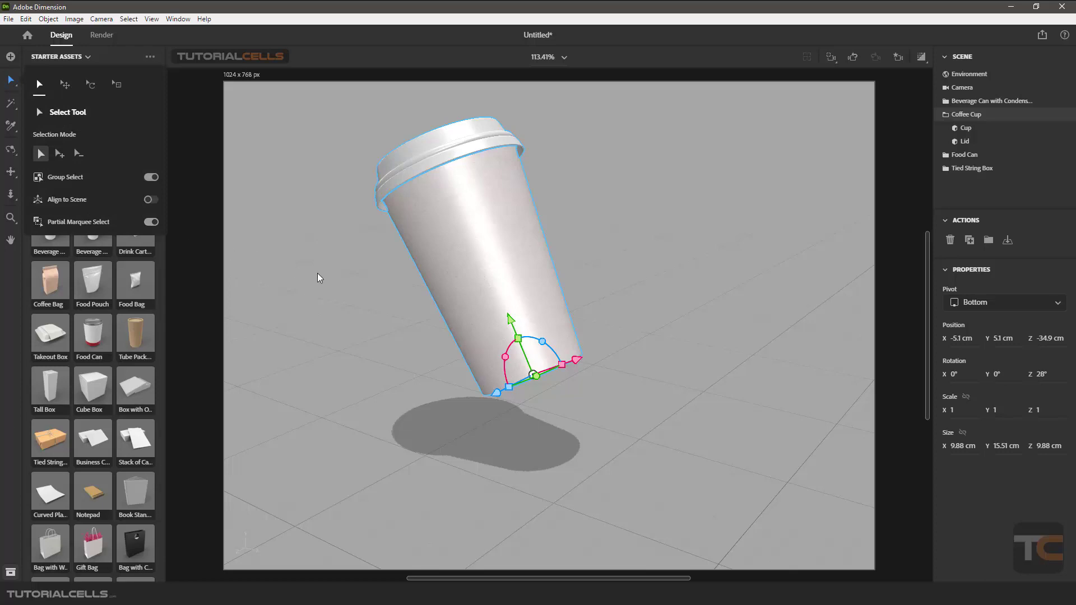
# Marquee-select all four models with Partial Marquee Select on, only partly enclosing the beverage can and the tied string box.
pyautogui.scroll(-10, 352, 307)
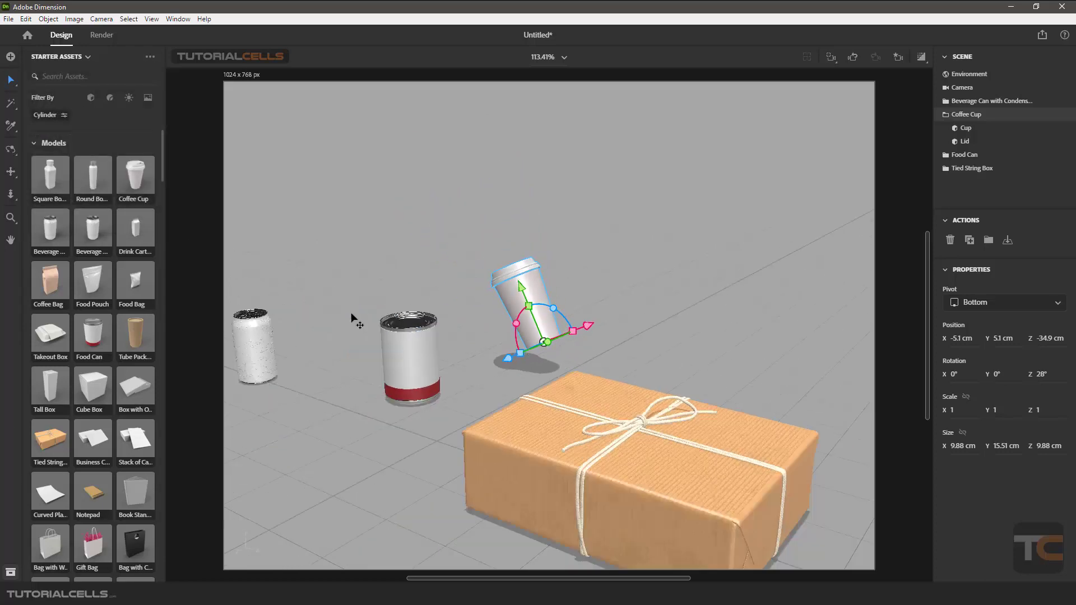
pyautogui.scroll(-5, 351, 319)
pyautogui.scroll(-3, 449, 359)
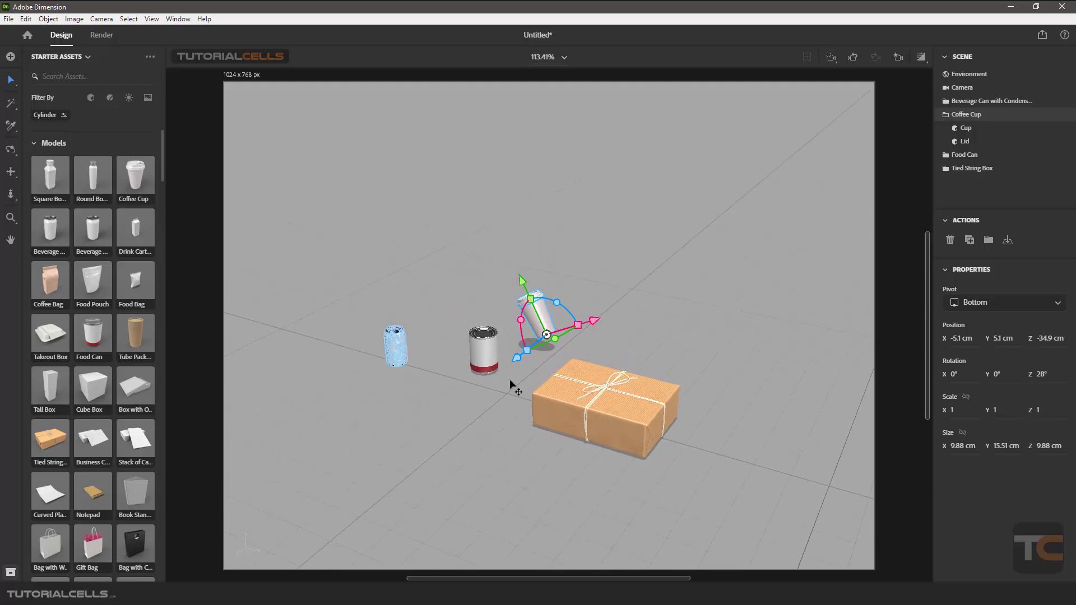
pyautogui.click(539, 392)
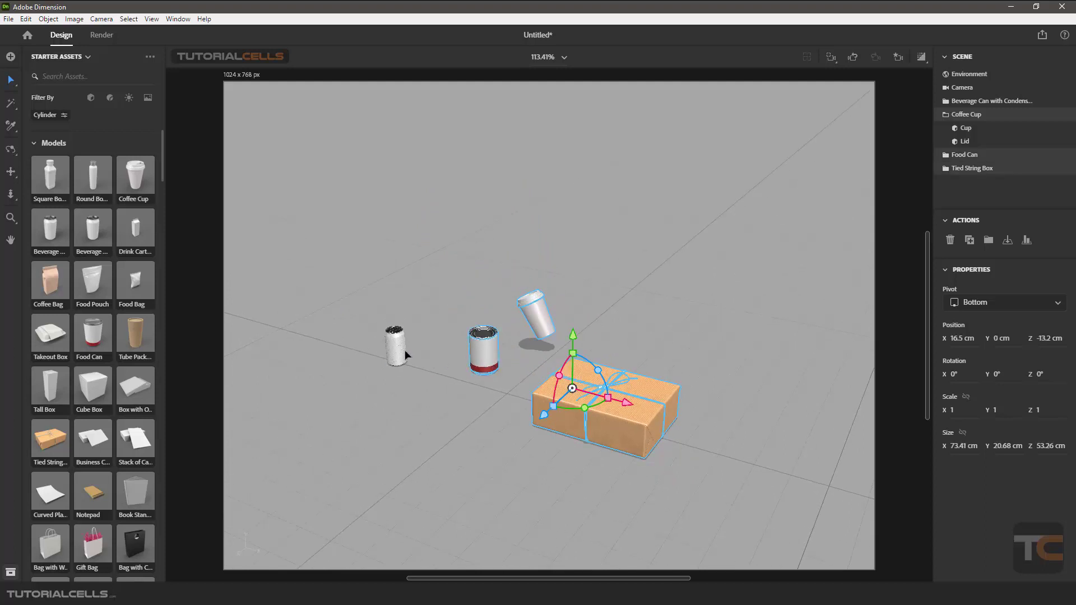
pyautogui.click(534, 346)
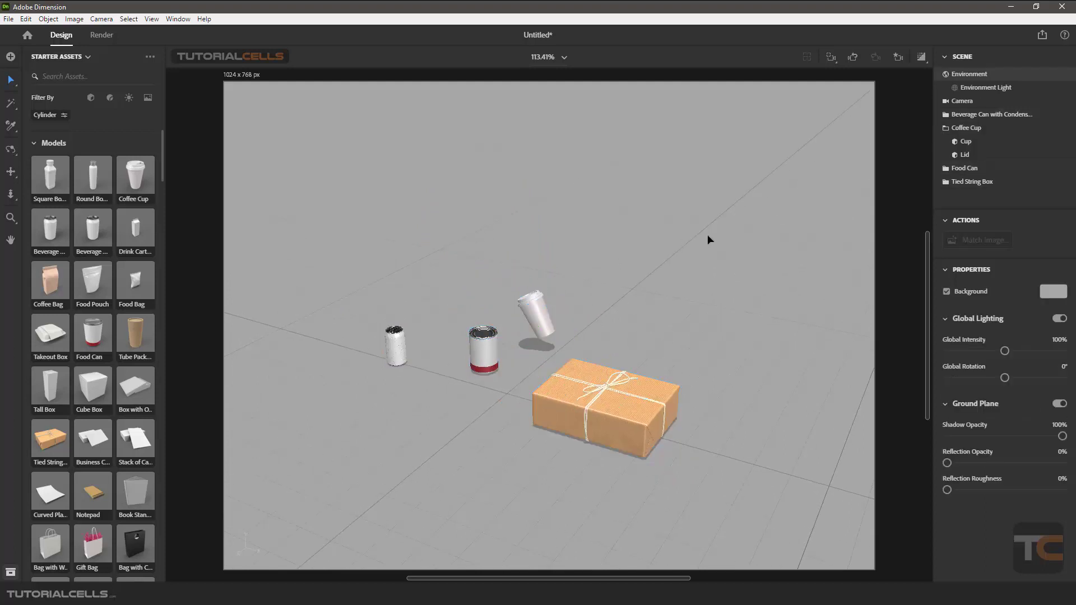
pyautogui.moveTo(715, 231); pyautogui.dragTo(401, 433)
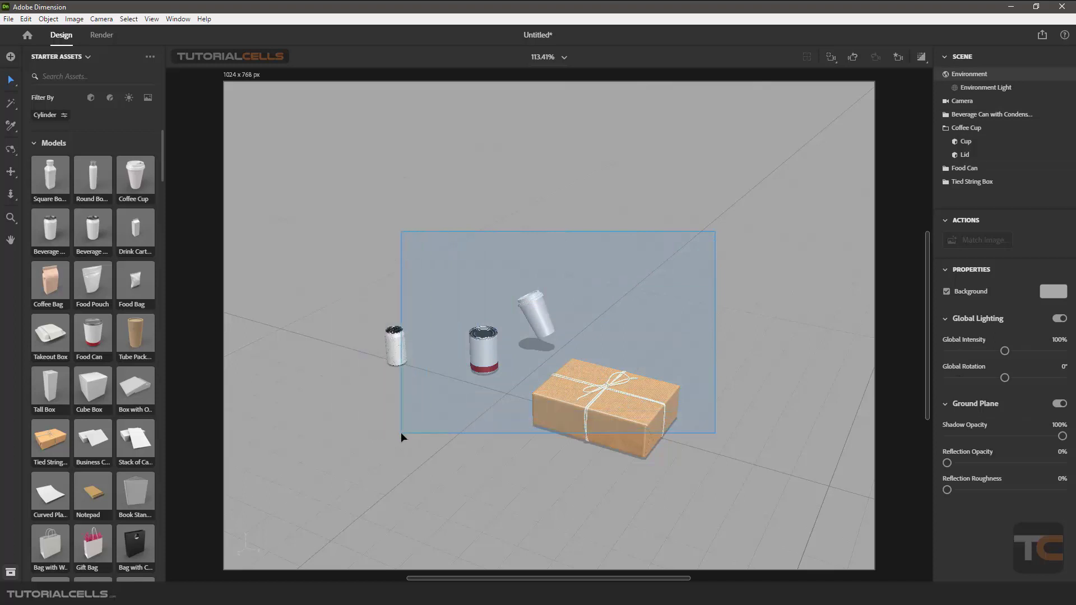
pyautogui.click(400, 437)
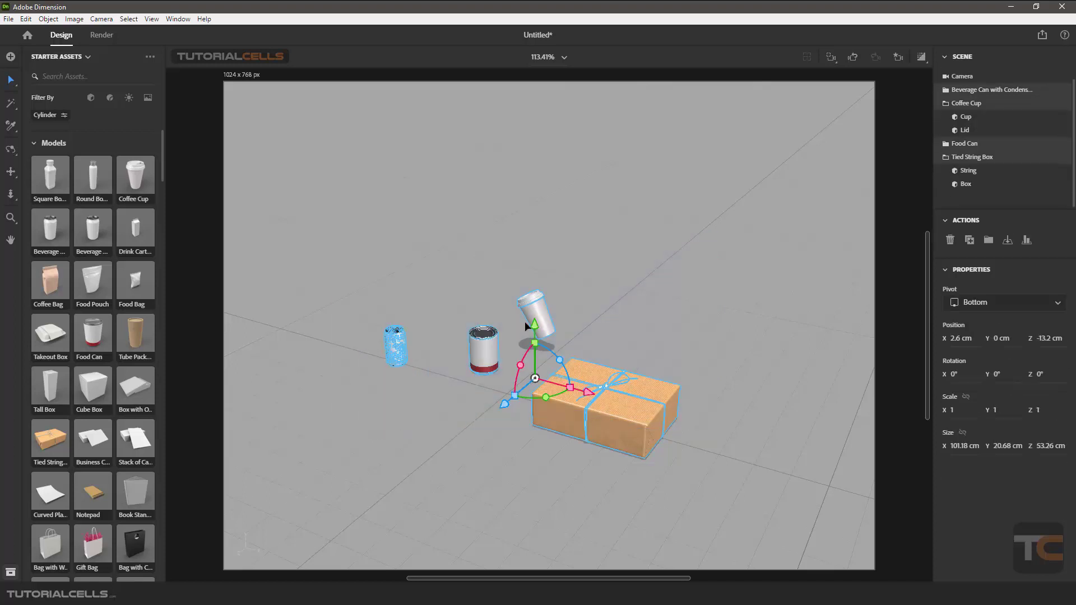
# Turn off Partial Marquee Select and marquee-select fully enclosed models: the cup, food can and box together, and the cup and food can alone.
pyautogui.click(11, 79)
pyautogui.click(152, 222)
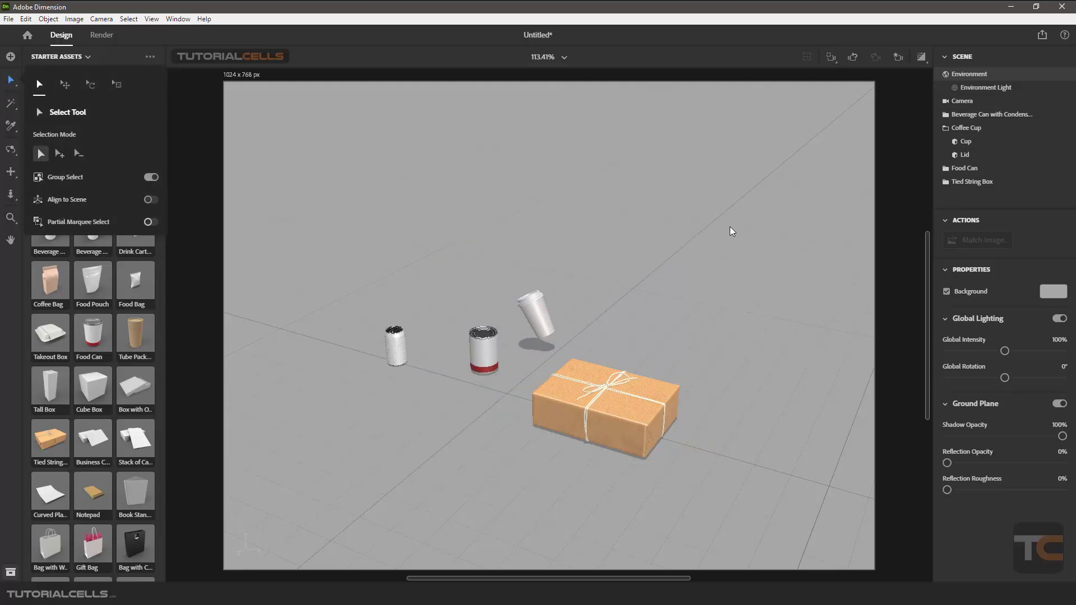
pyautogui.moveTo(706, 233); pyautogui.dragTo(392, 479)
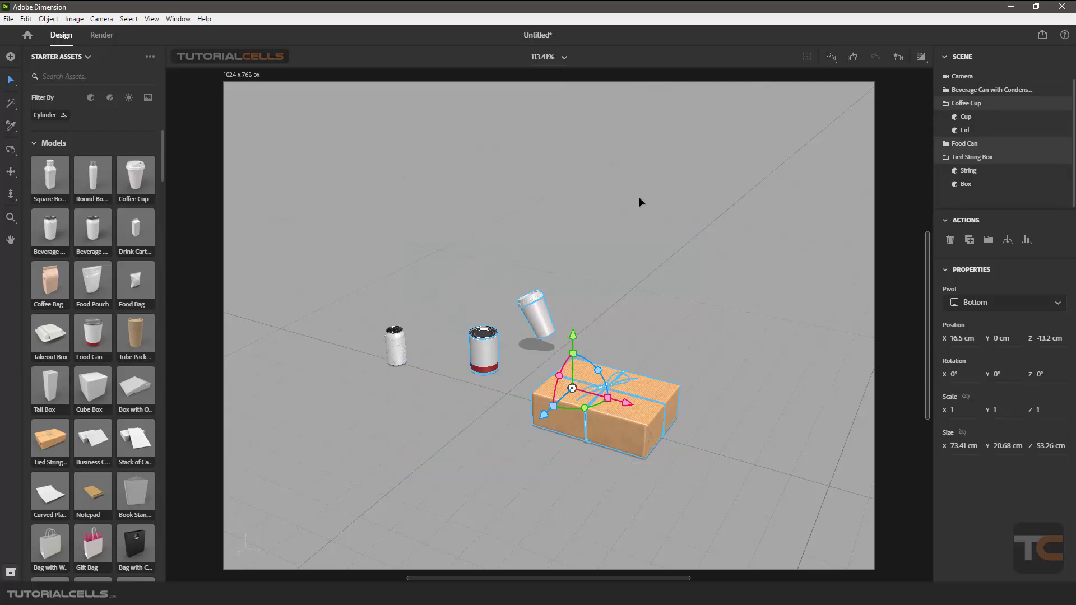
pyautogui.click(693, 212)
pyautogui.moveTo(764, 210); pyautogui.dragTo(439, 392)
# Turn Partial Marquee Select back on, marquee-select all four models by partly covering the beverage can and box, and clear the selection.
pyautogui.moveTo(17, 79)
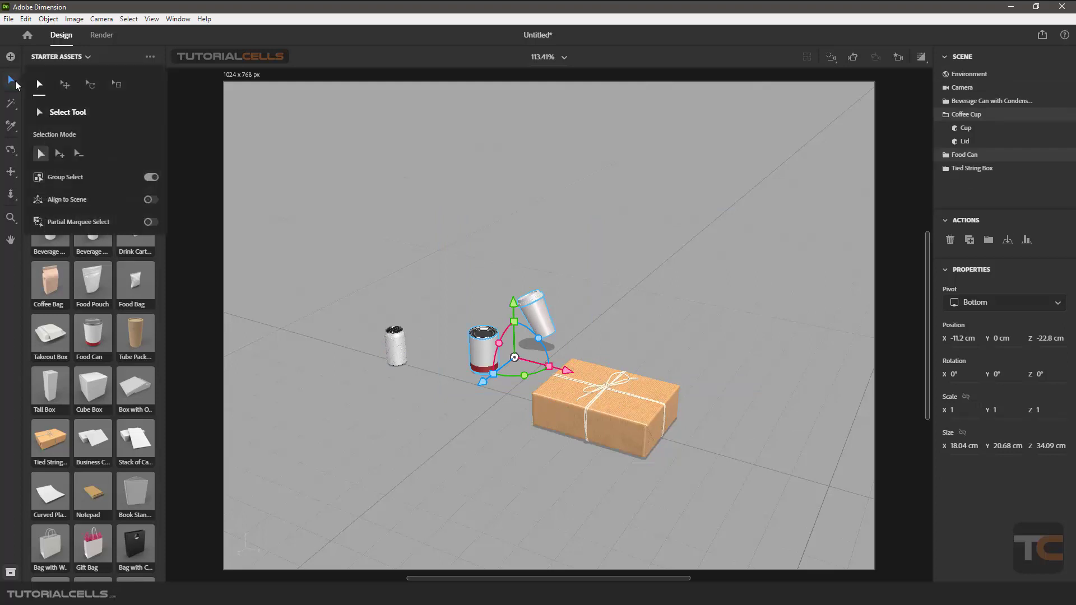
pyautogui.click(149, 222)
pyautogui.moveTo(734, 208); pyautogui.dragTo(401, 385)
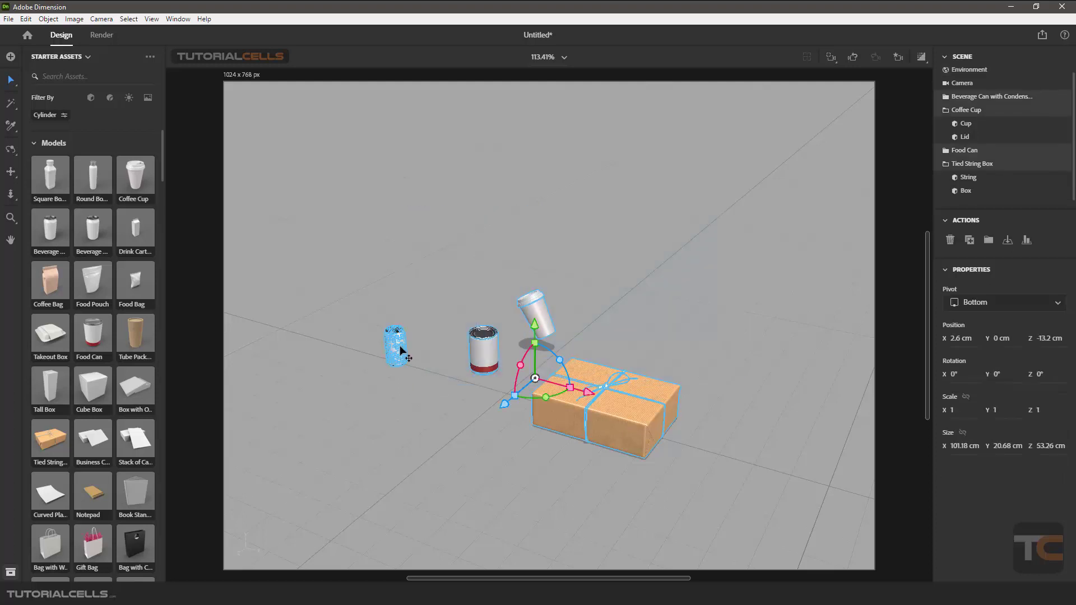
pyautogui.click(701, 212)
pyautogui.moveTo(511, 313); pyautogui.dragTo(494, 350, button='right')
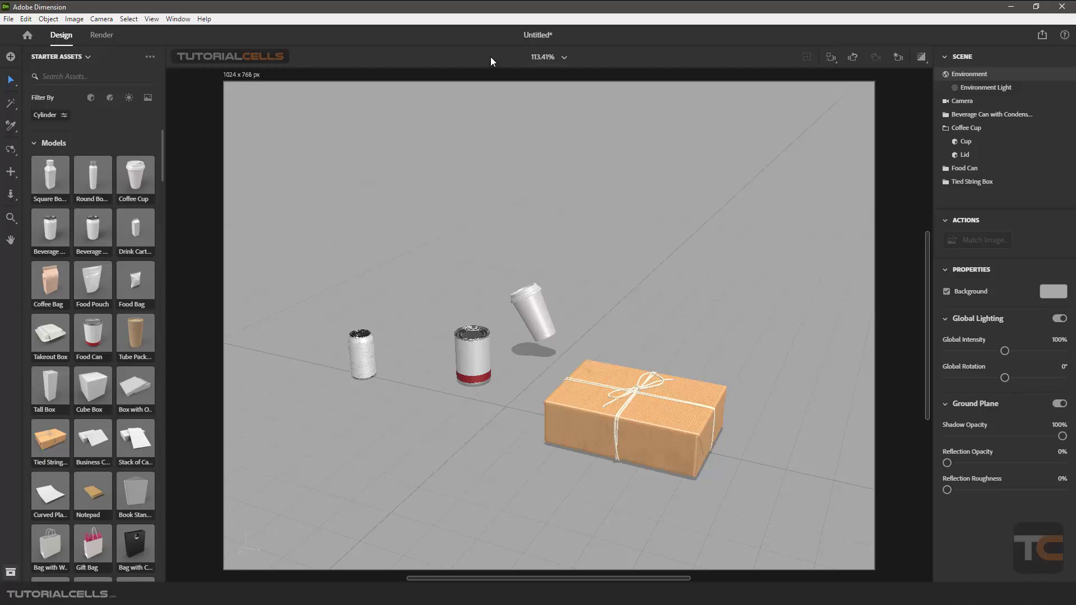